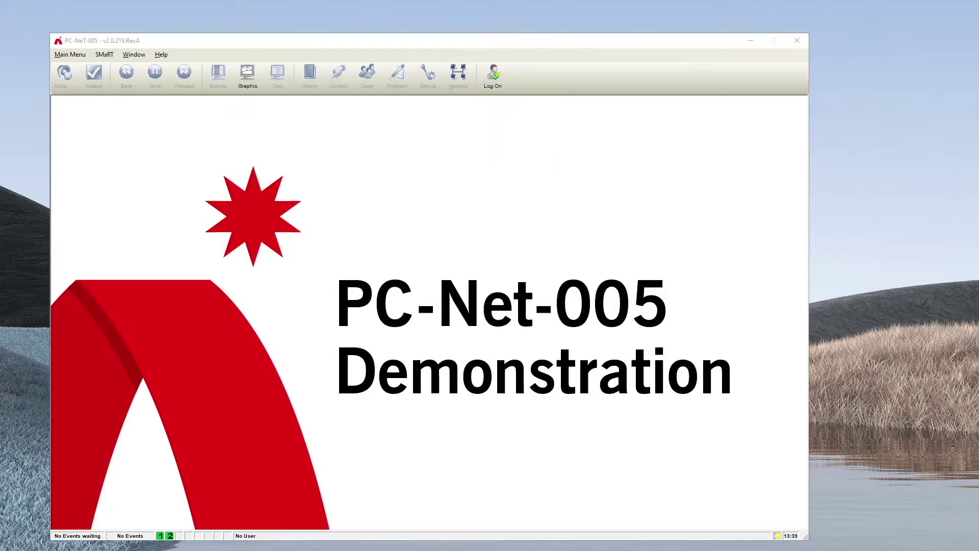
text(####)
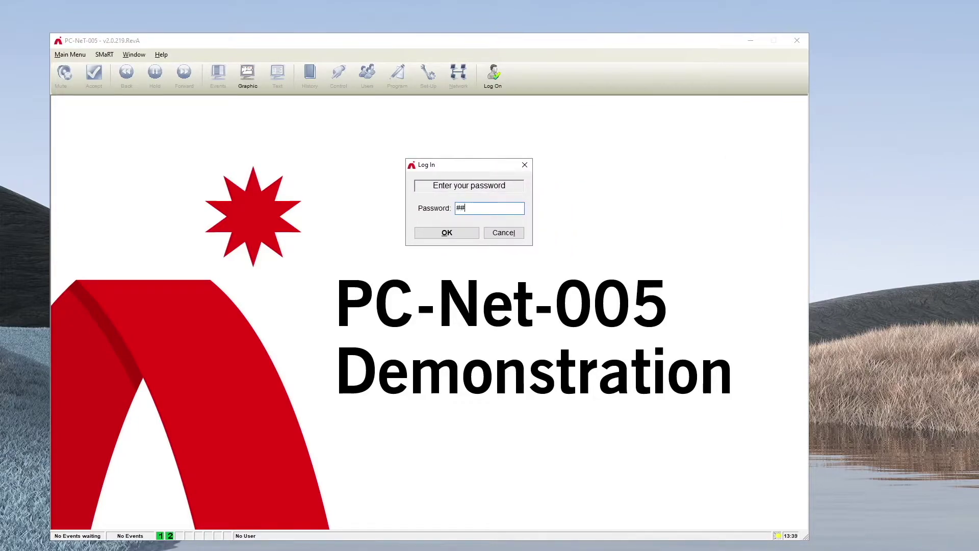
Step: Log on with the system password and bring up the Engineer menu
key(Return)
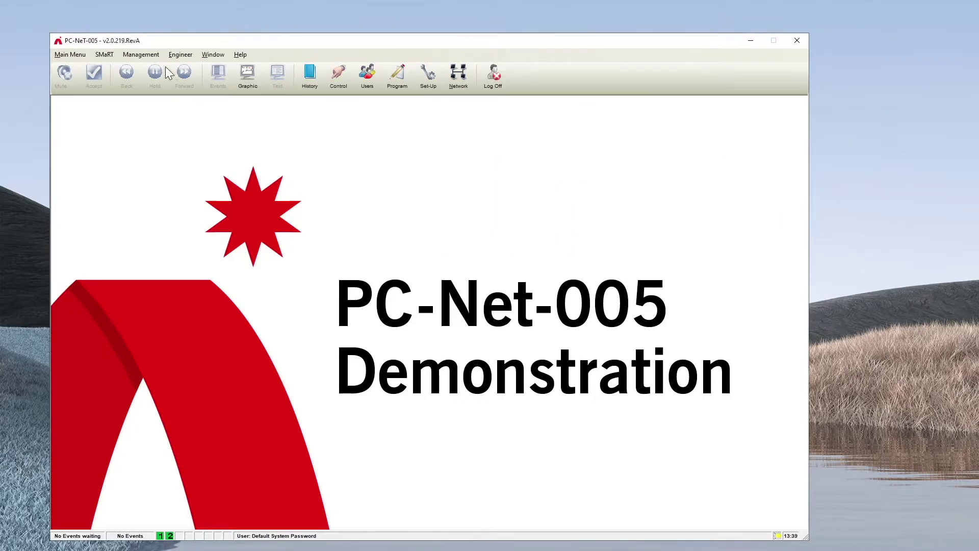
click(178, 55)
mouse_move(225, 68)
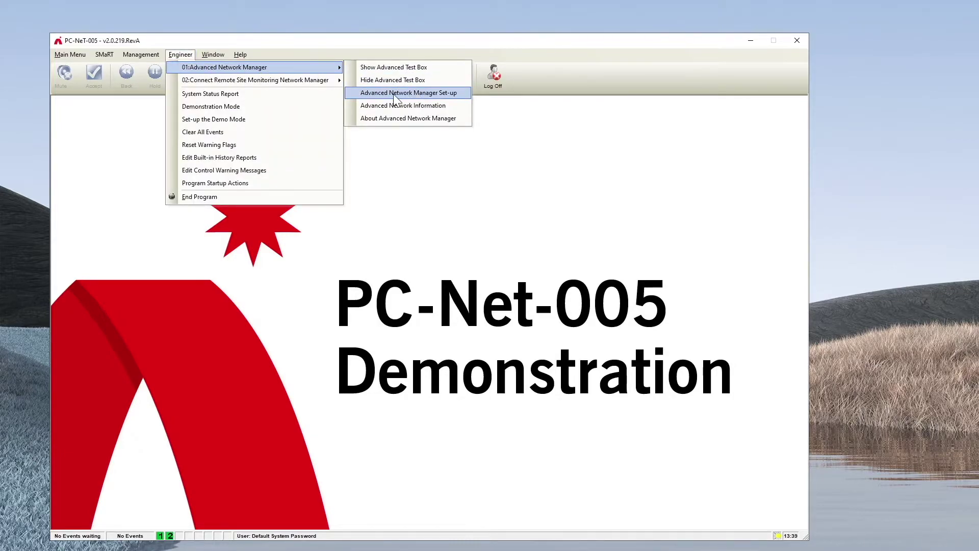
Step: Choose Advanced Network Manager Set-up under 01:Advanced Network Manager
click(434, 93)
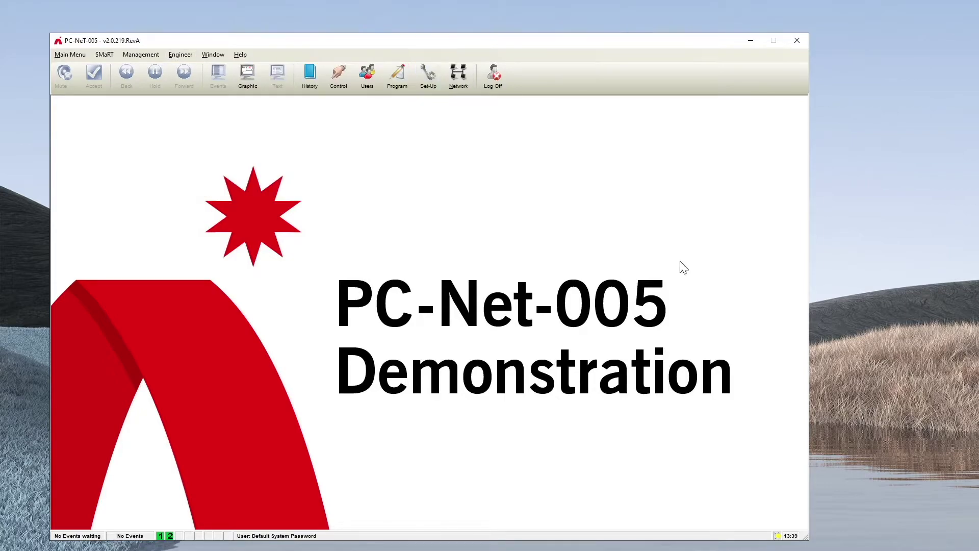
Step: Centre Advanced Setup, select COM1 for System 1, and place Device Manager lower-right
drag(893, 312, 449, 118)
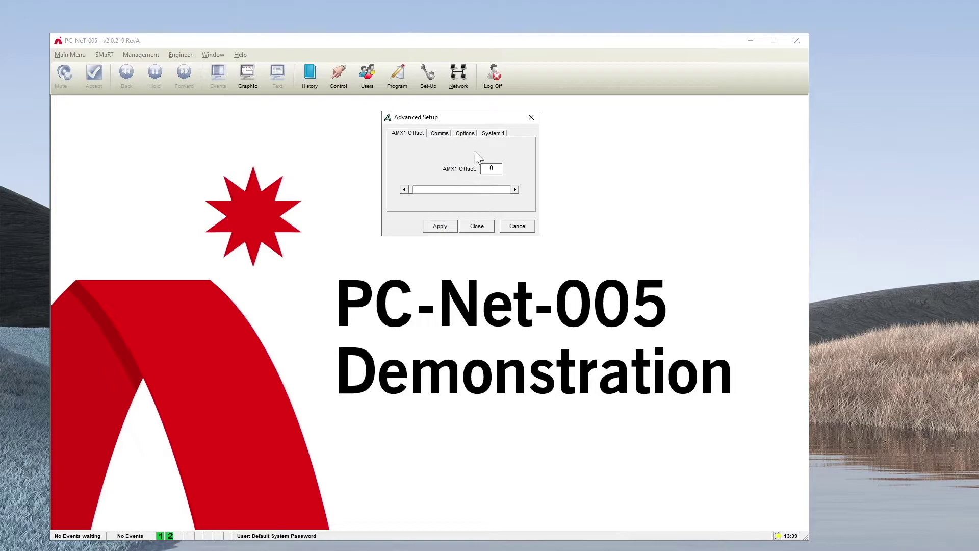
click(490, 134)
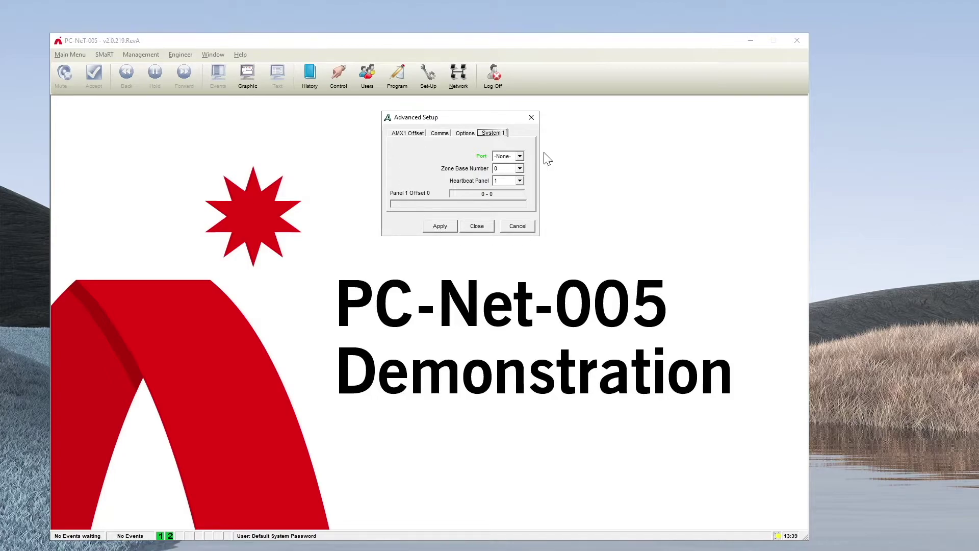
click(520, 156)
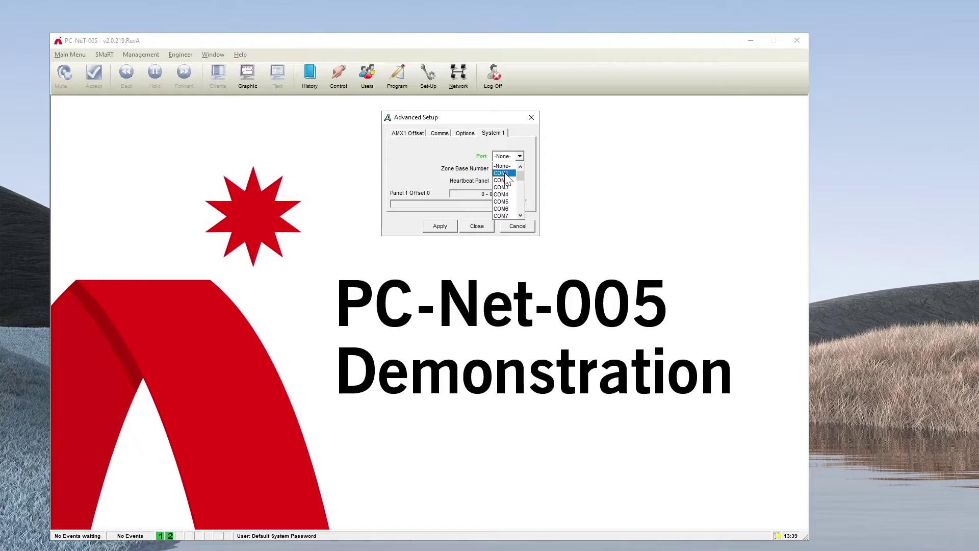
click(506, 174)
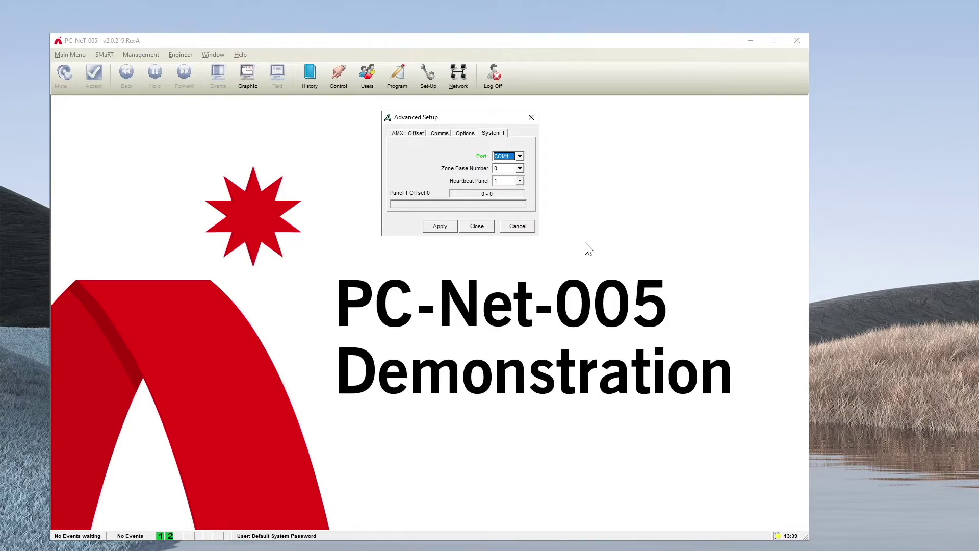
click(803, 538)
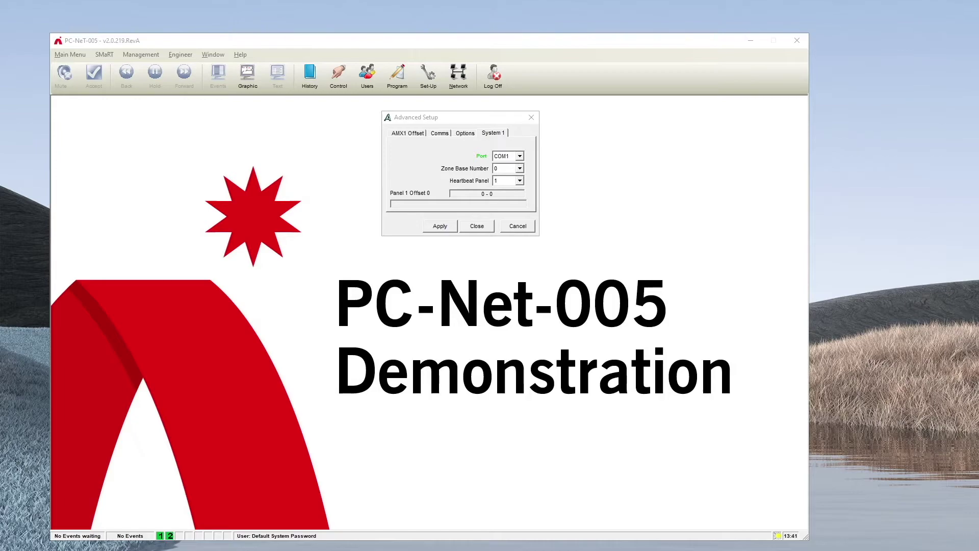
drag(722, 148, 695, 253)
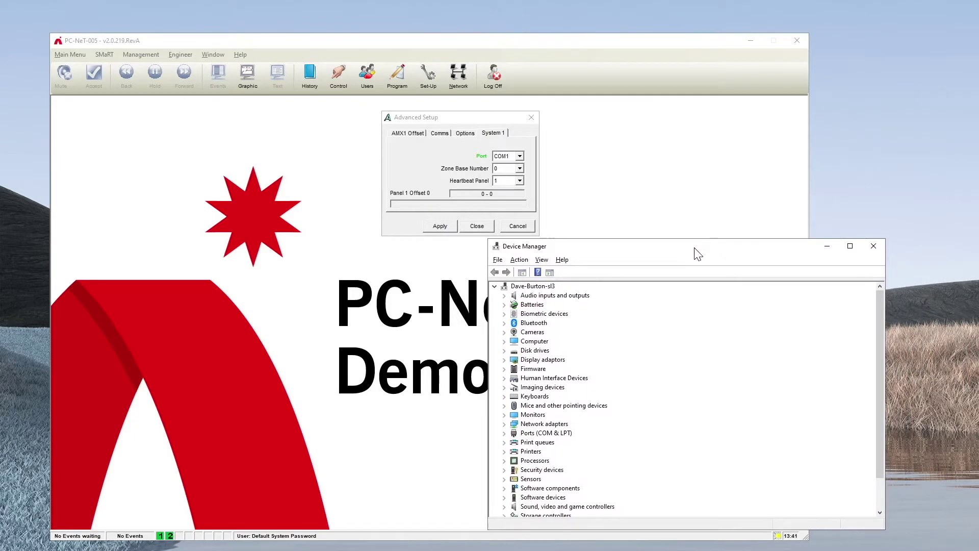
Step: Expand Ports (COM & LPT) to reveal the ATEN USB to Serial Bridge on COM3
click(505, 433)
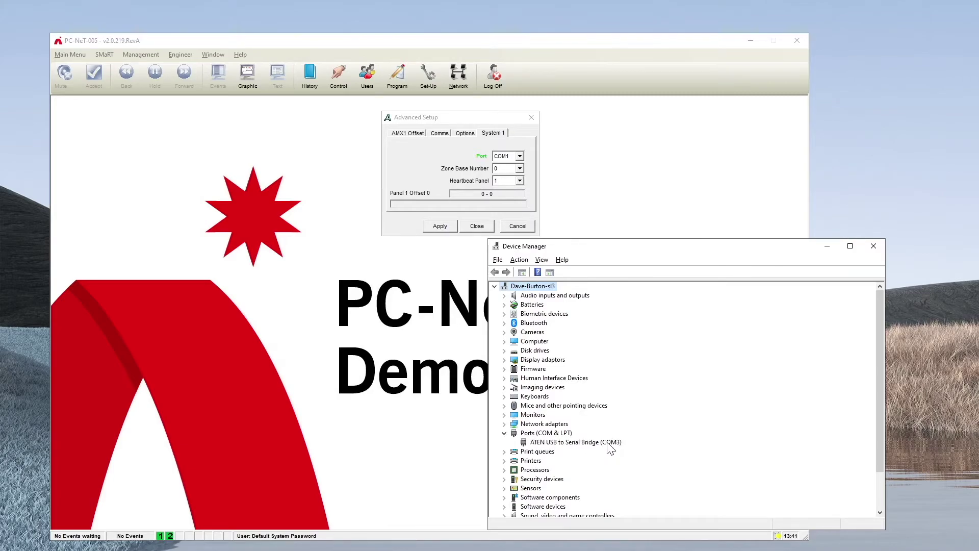
Step: Choose 38400 bits per second in the ATEN bridge's Port Settings and confirm
double_click(590, 444)
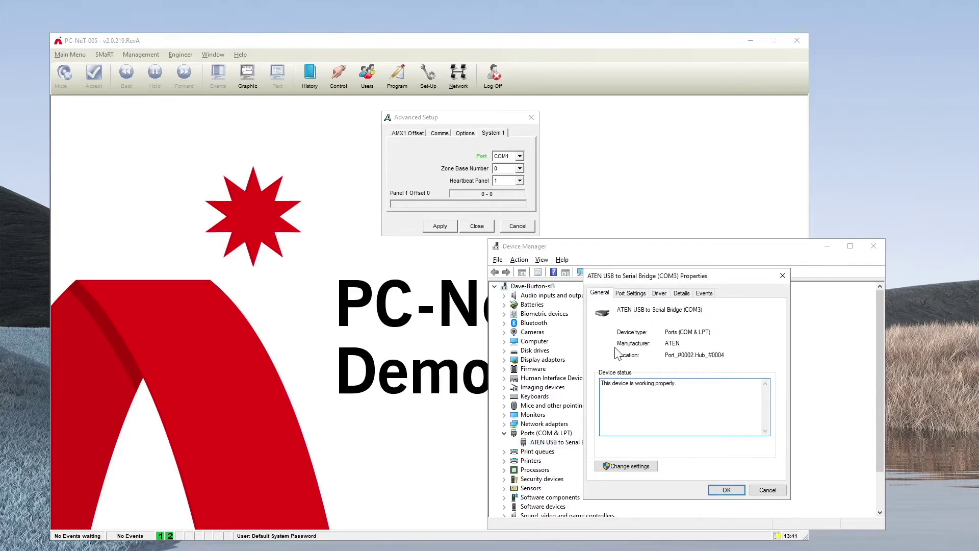
click(627, 294)
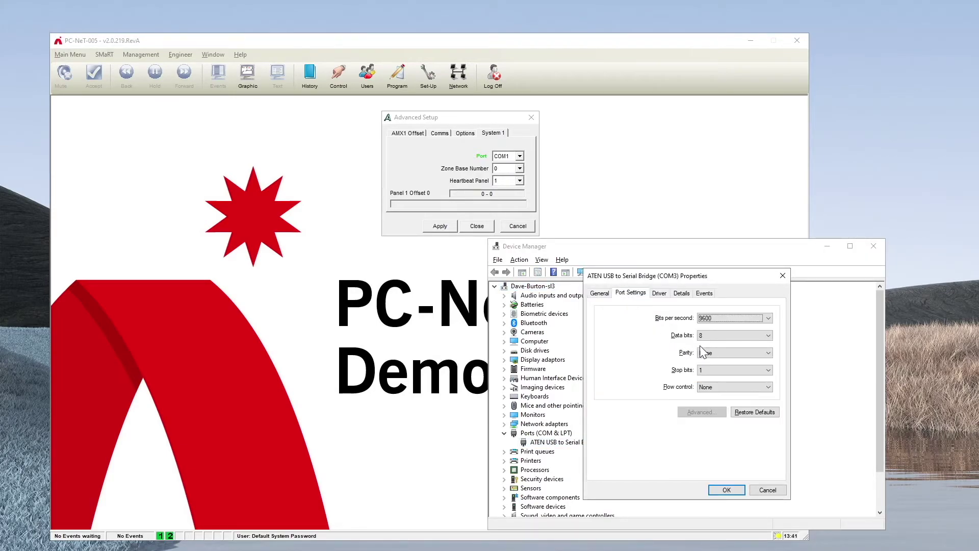
click(769, 318)
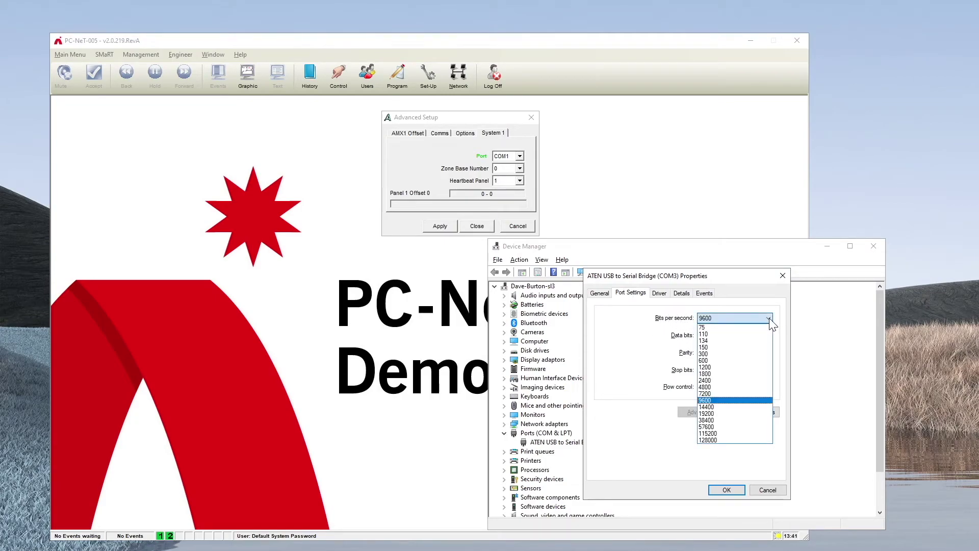
click(714, 420)
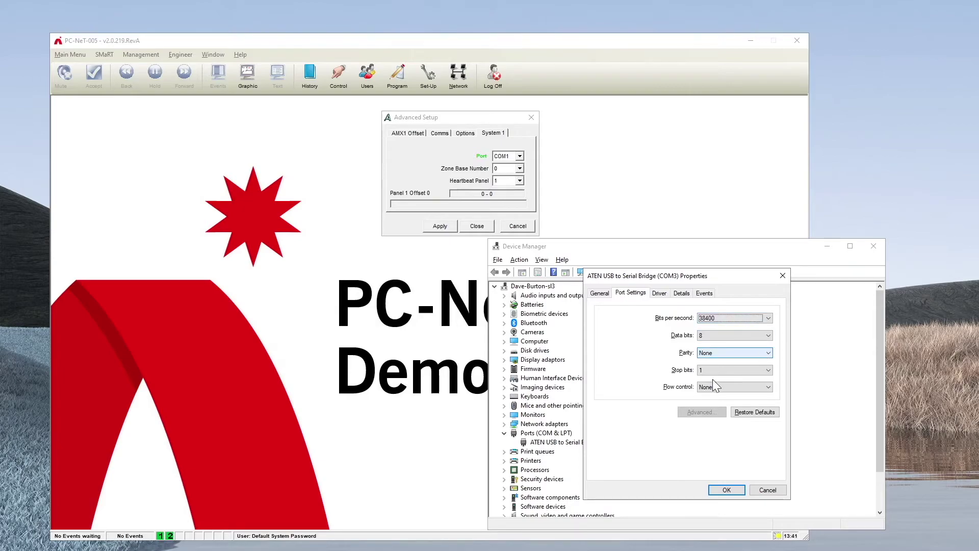
click(727, 490)
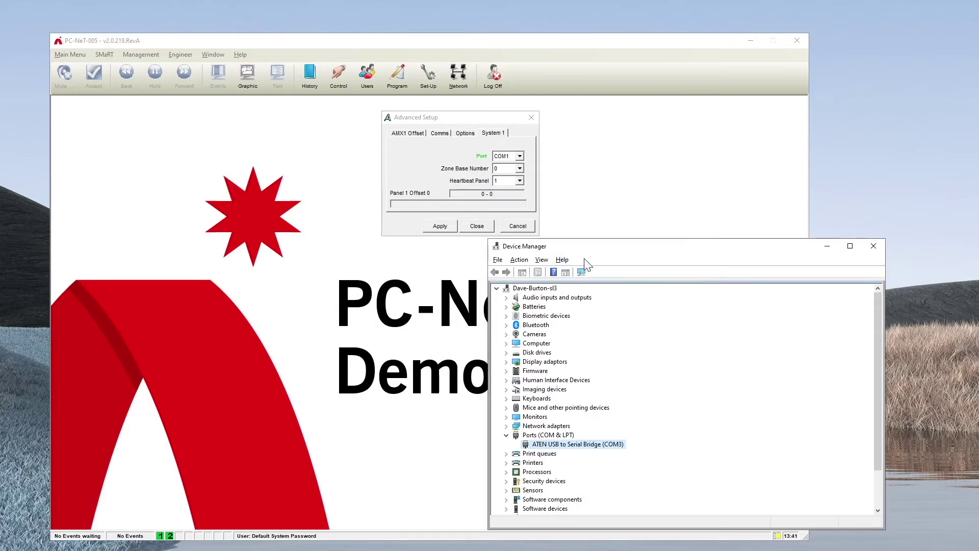
Step: Select COM3 as the System 1 port in Advanced Setup and apply it
click(518, 156)
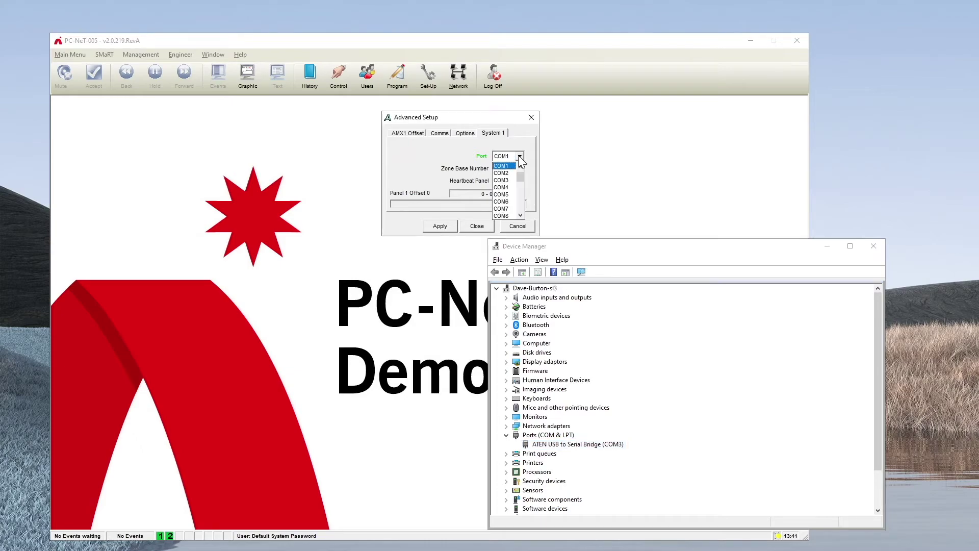
click(507, 179)
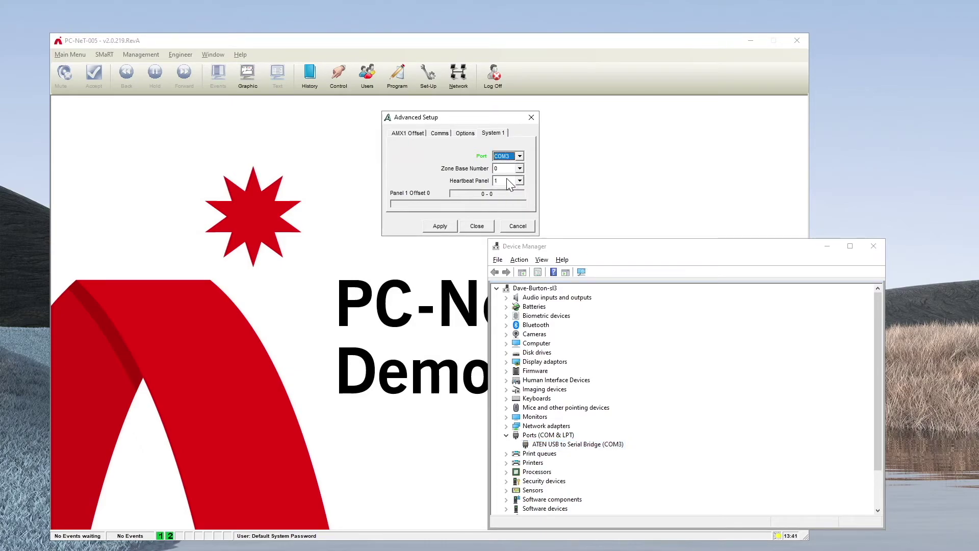
click(444, 224)
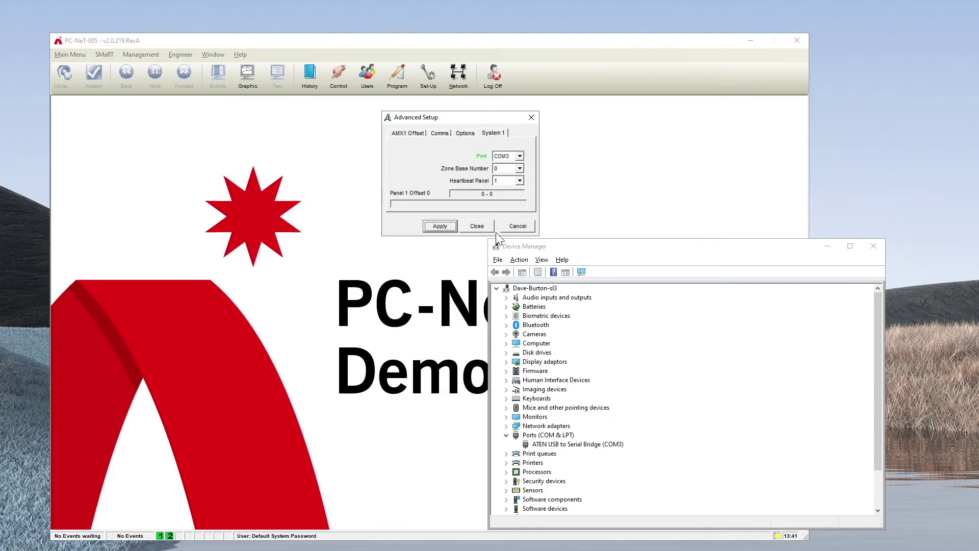